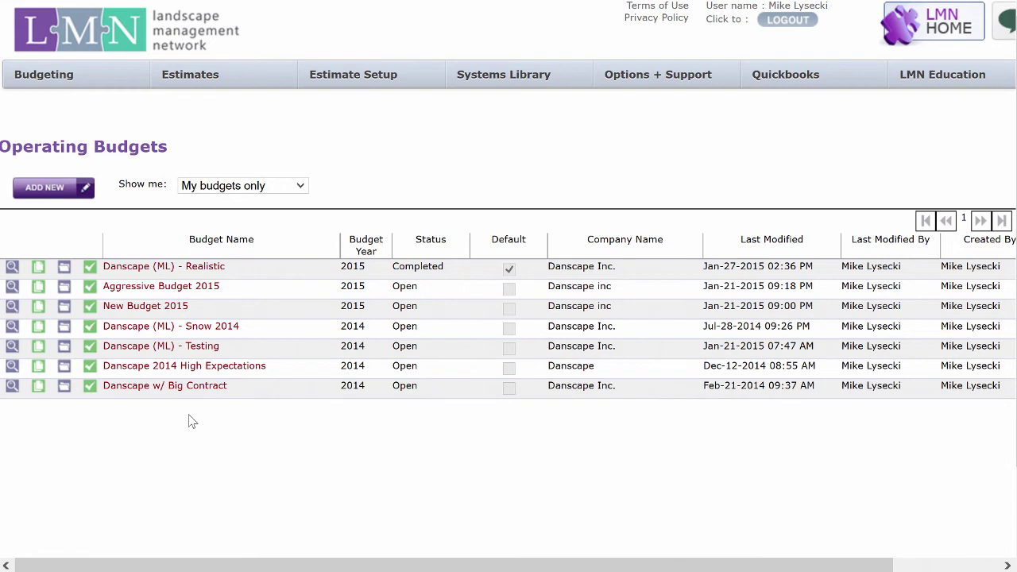
Open the Danscape (ML) - Realistic budget, view its Sales figures, then go to Field Labor.
{"action": "left_click", "coordinate": [193, 268]}
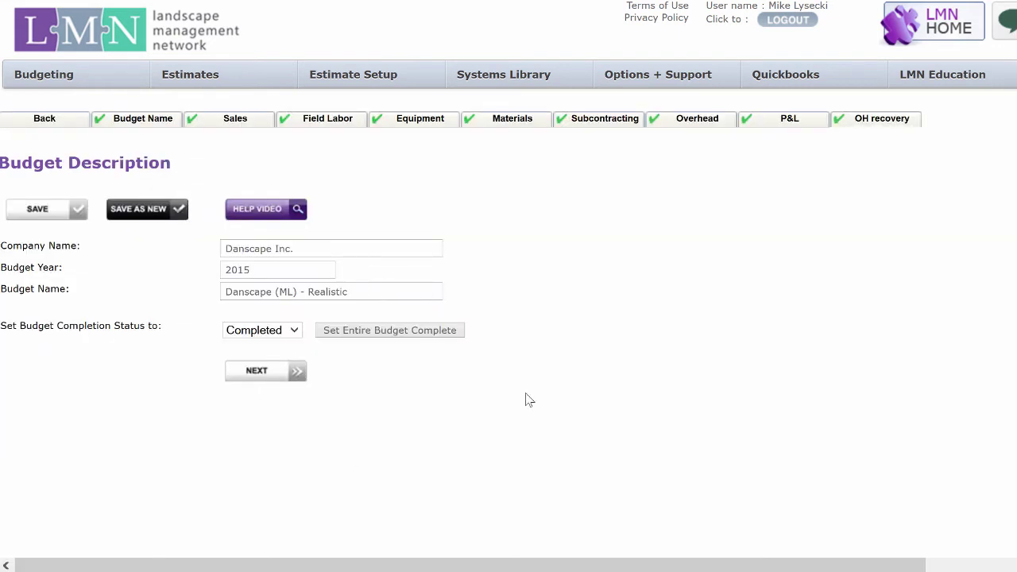
{"action": "left_click", "coordinate": [229, 124]}
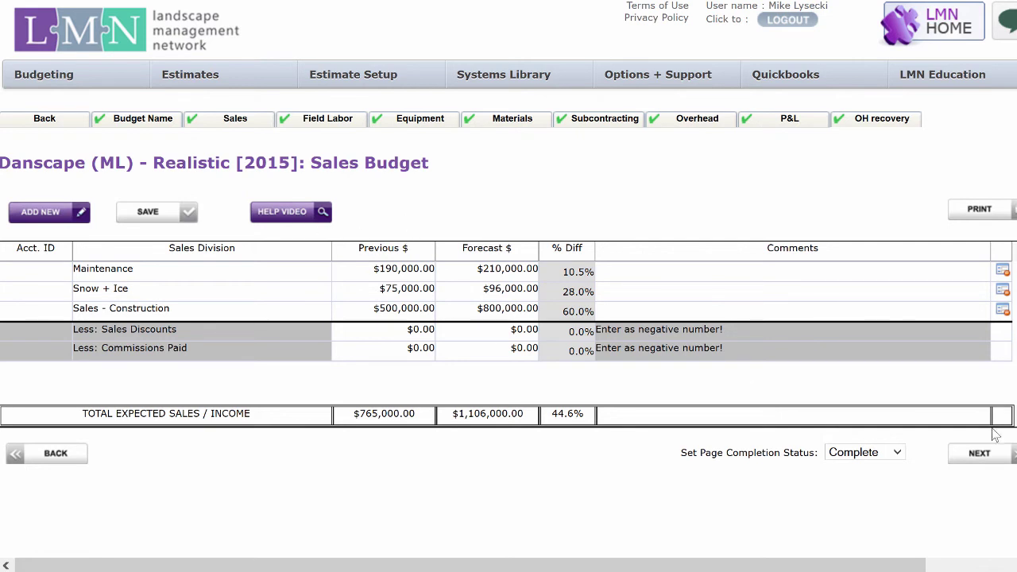
{"action": "left_click", "coordinate": [331, 124]}
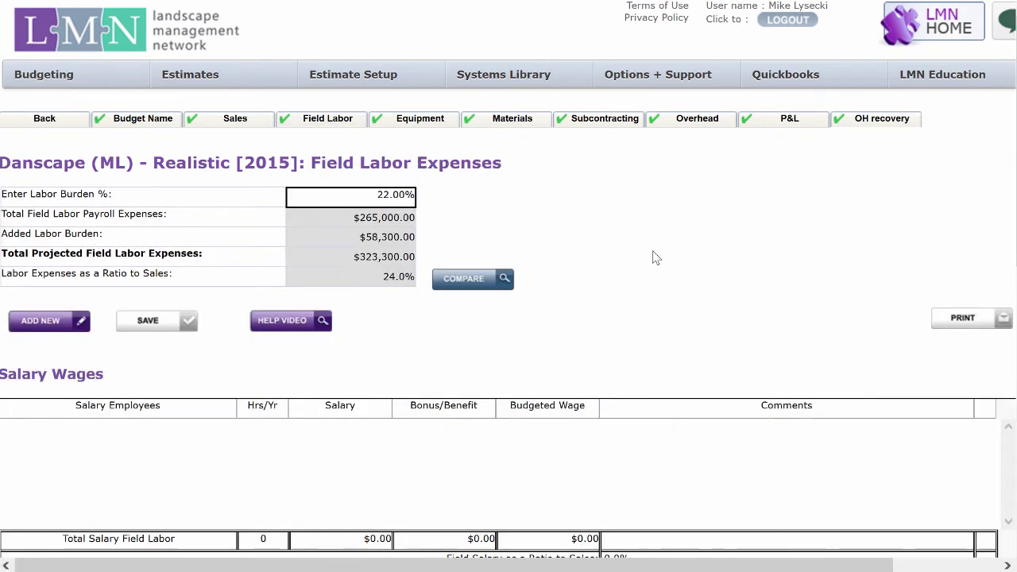
Scroll through the Salary and Hourly Wages tables, down to Foreman (Construction) (x2) at $96,000.
{"action": "scroll", "coordinate": [656, 257], "scroll_direction": "down", "scroll_amount": 3}
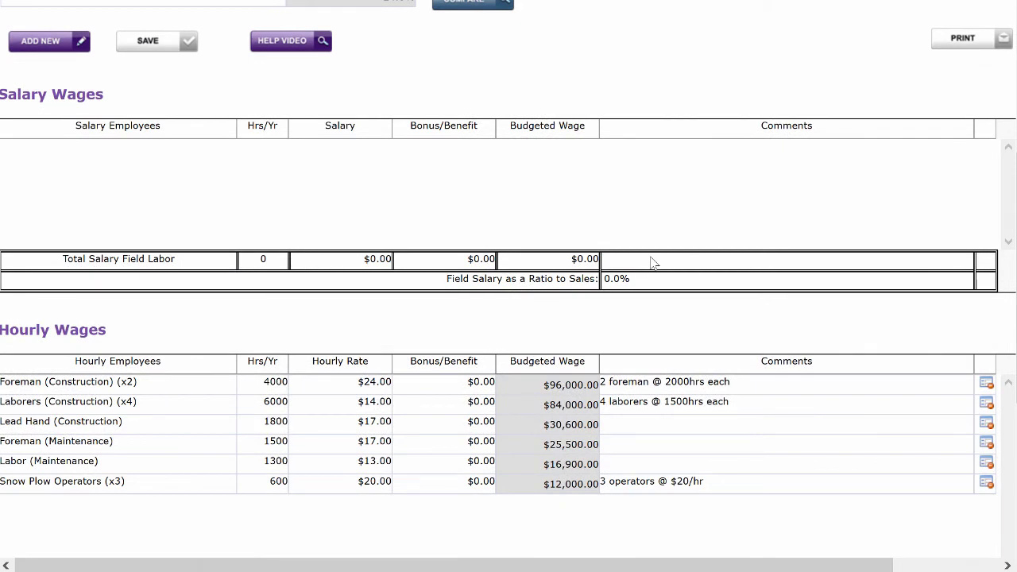
{"action": "scroll", "coordinate": [628, 274], "scroll_direction": "down", "scroll_amount": 1}
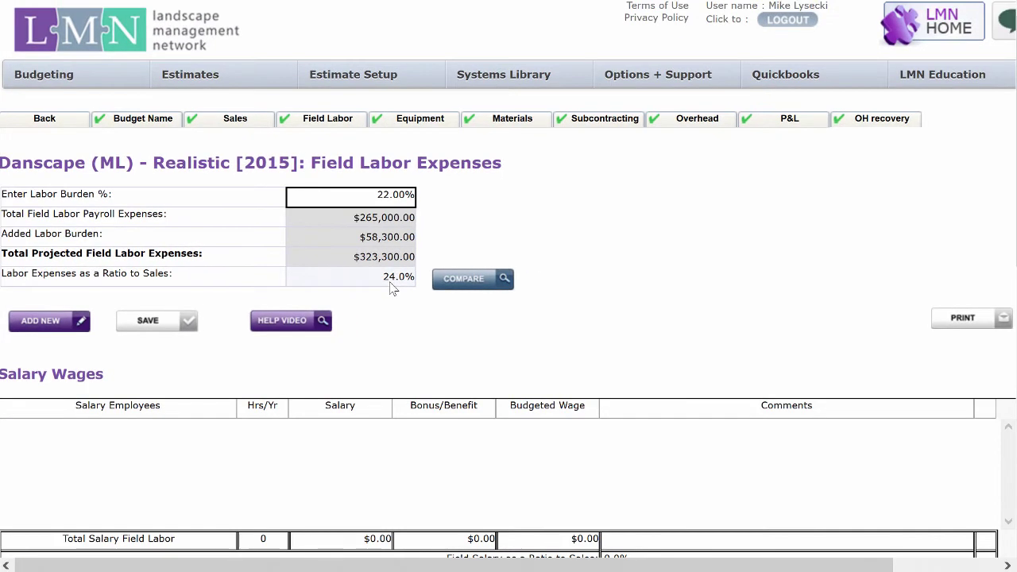
{"action": "left_click", "coordinate": [470, 291]}
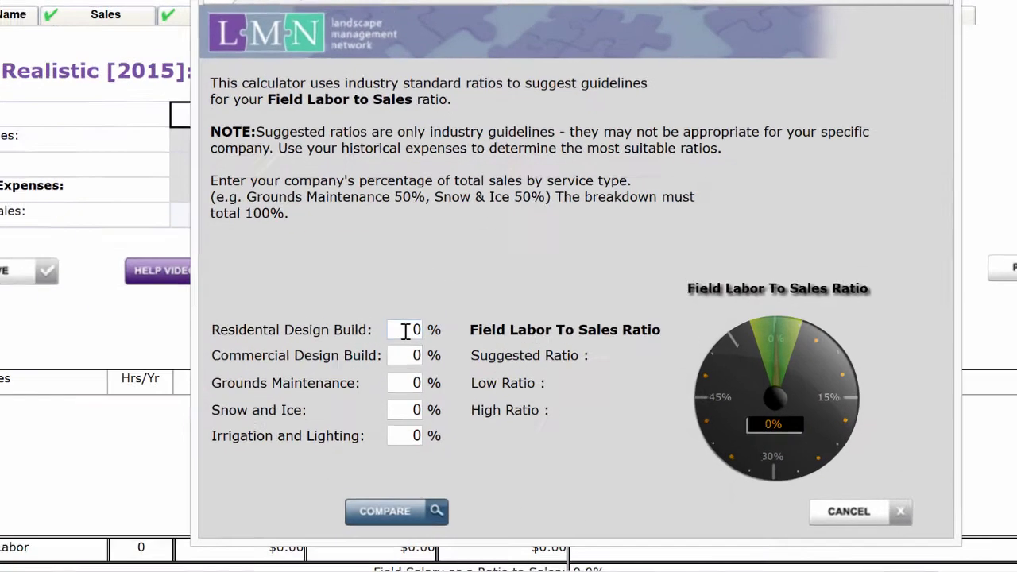
{"action": "left_click", "coordinate": [499, 369]}
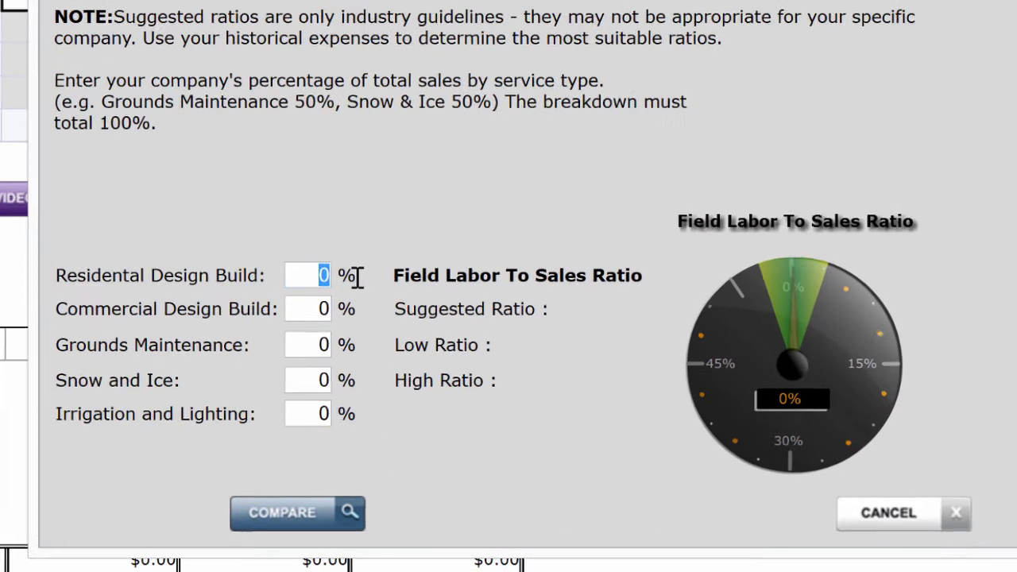
{"action": "type", "text": "50"}
{"action": "left_click", "coordinate": [335, 329]}
{"action": "type", "text": "30"}
{"action": "left_click", "coordinate": [293, 374]}
{"action": "type", "text": "20"}
{"action": "left_click", "coordinate": [306, 509]}
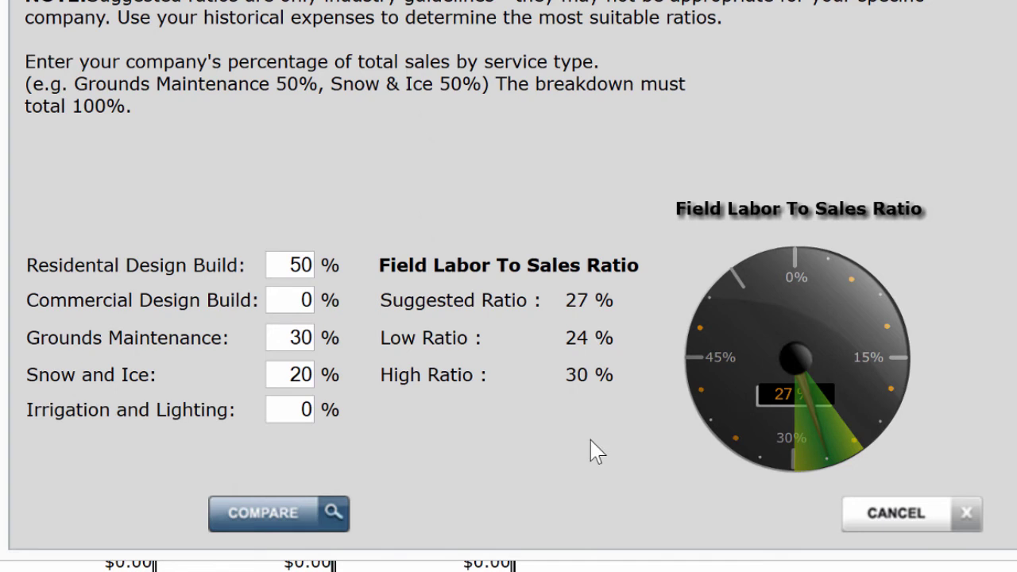
{"action": "left_click", "coordinate": [890, 514]}
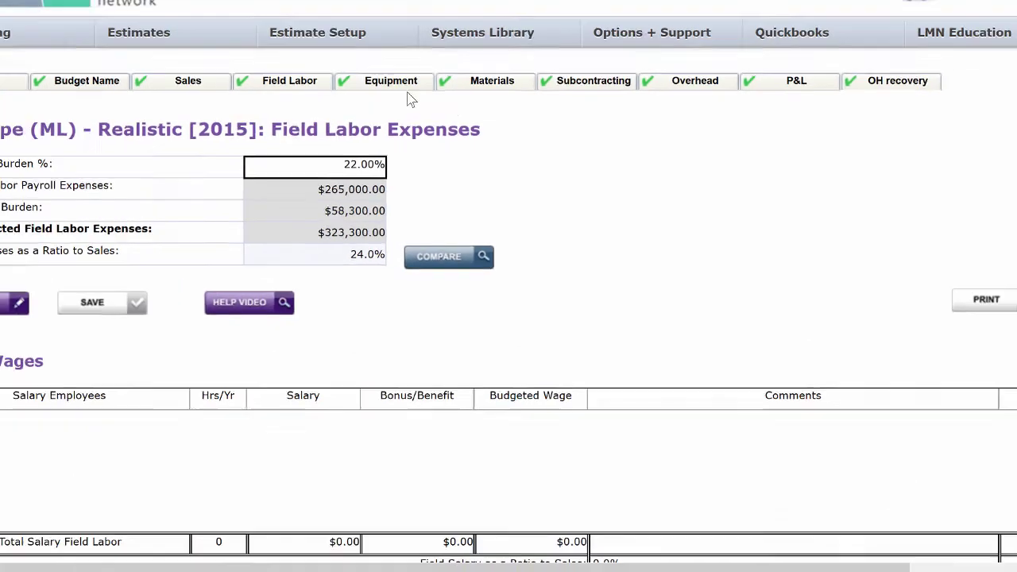
Show the Equipment Expenses page and scroll through its $146,426.92 projected vehicle and equipment costs.
{"action": "left_click", "coordinate": [392, 82]}
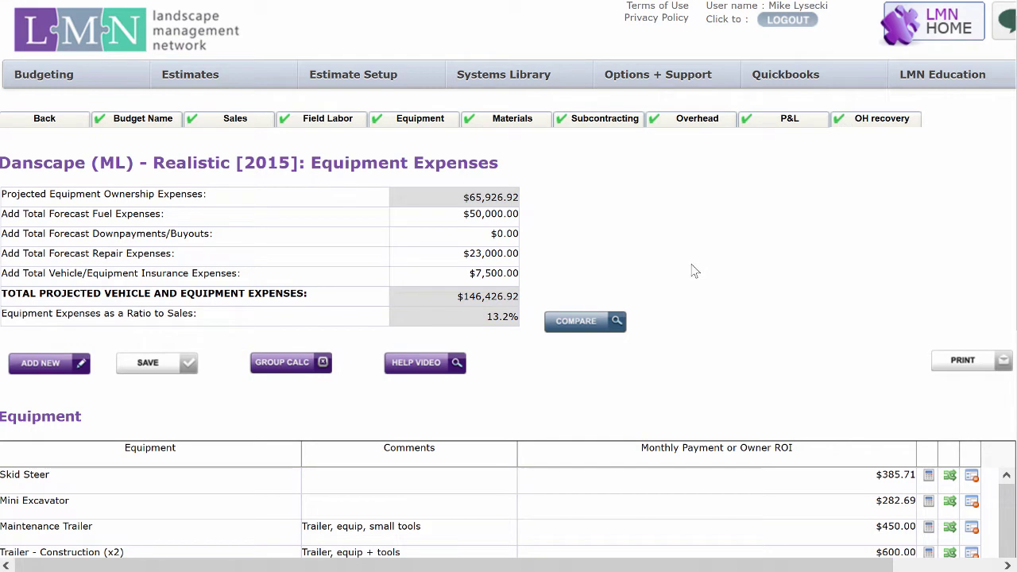
{"action": "scroll", "coordinate": [693, 271], "scroll_direction": "down", "scroll_amount": 3}
{"action": "left_click", "coordinate": [929, 291]}
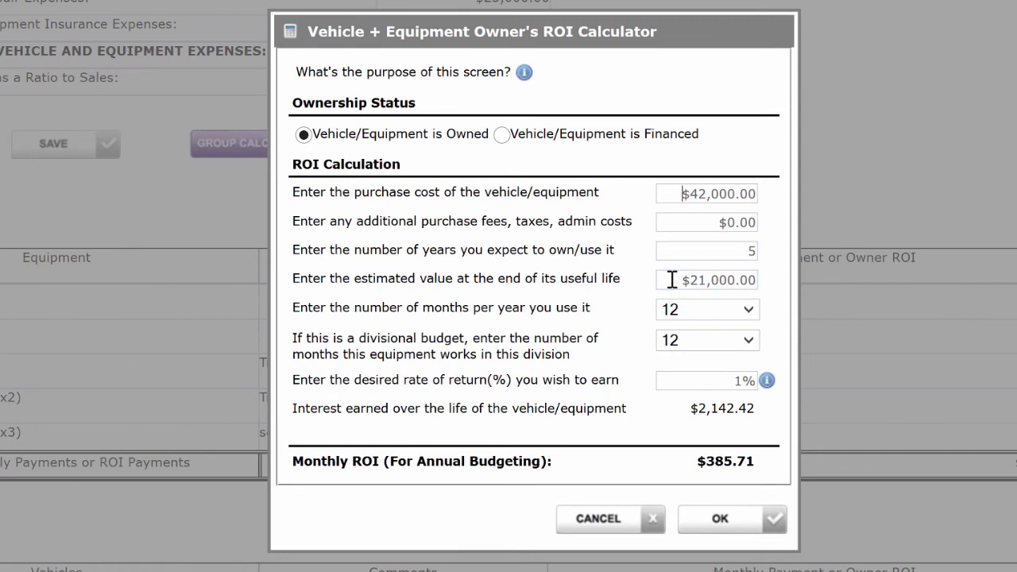
{"action": "left_click_drag", "start_coordinate": [673, 277], "coordinate": [785, 275]}
{"action": "left_click", "coordinate": [779, 307]}
{"action": "left_click", "coordinate": [732, 524]}
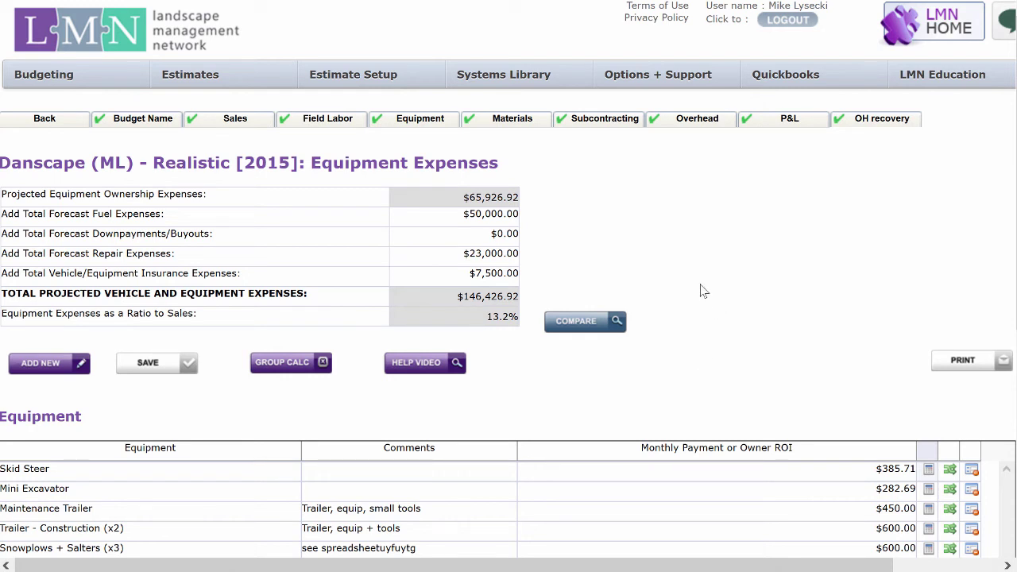
{"action": "left_click", "coordinate": [513, 120]}
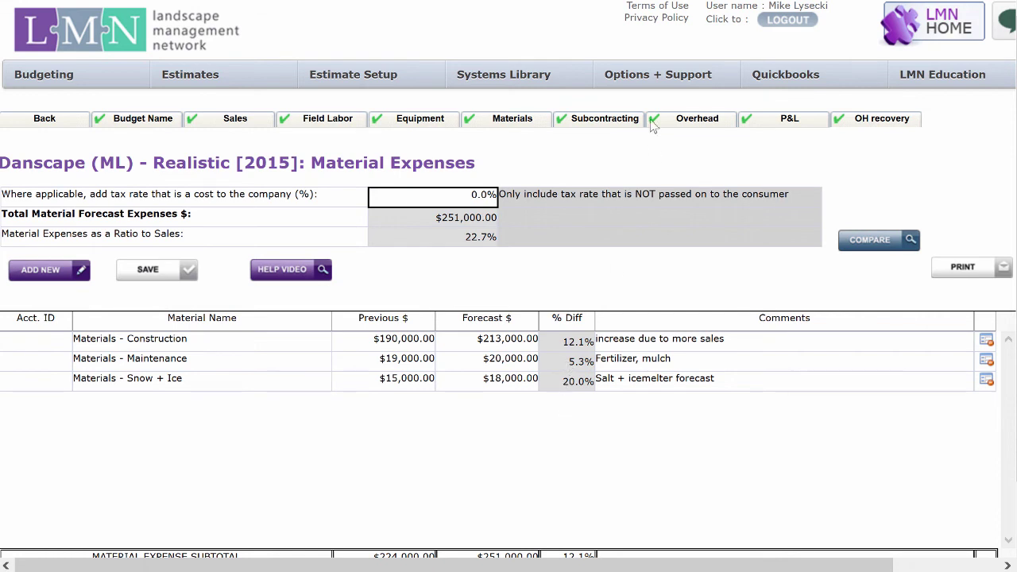
Show the Subcontracting Expenses page forecasting $26,500.00 across three accounts.
{"action": "left_click", "coordinate": [612, 120]}
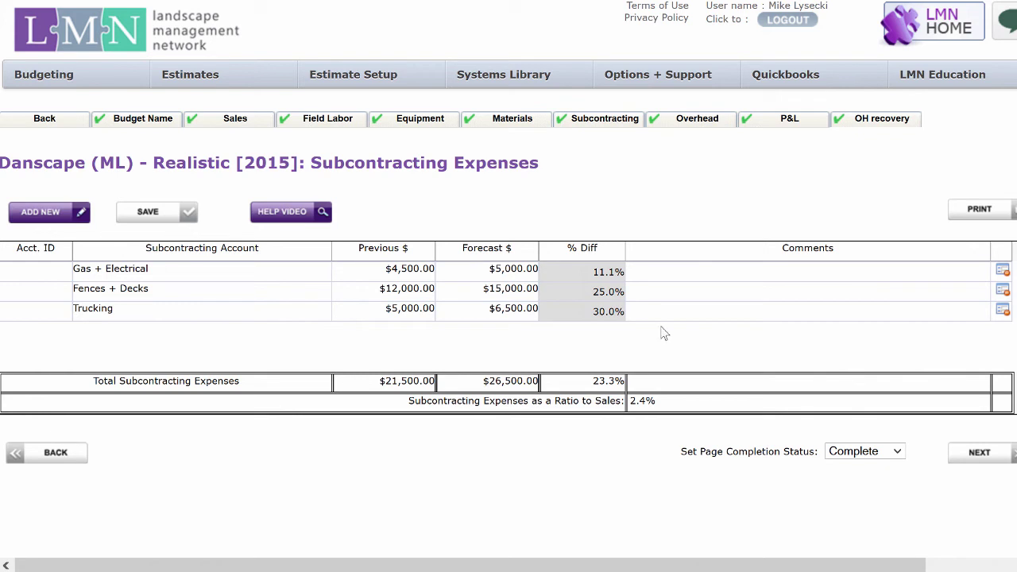
Show the Overhead Expenses page with $247,000.00 total overhead to recover.
{"action": "left_click", "coordinate": [697, 123]}
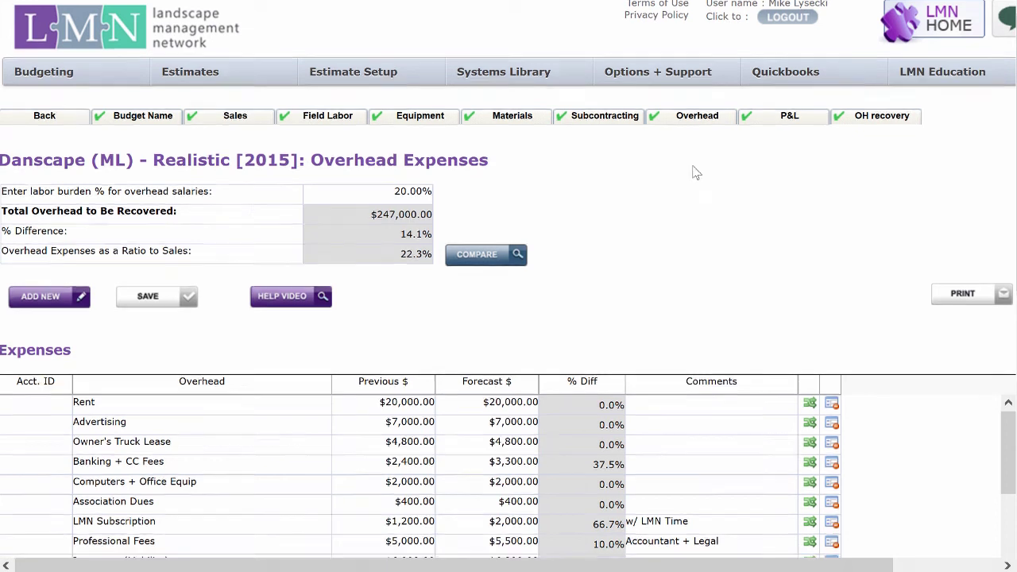
Review the $85,000.00 general overhead and $135,000.00 overhead wage forecasts, then open the P&L statement.
{"action": "scroll", "coordinate": [690, 171], "scroll_direction": "down", "scroll_amount": 3}
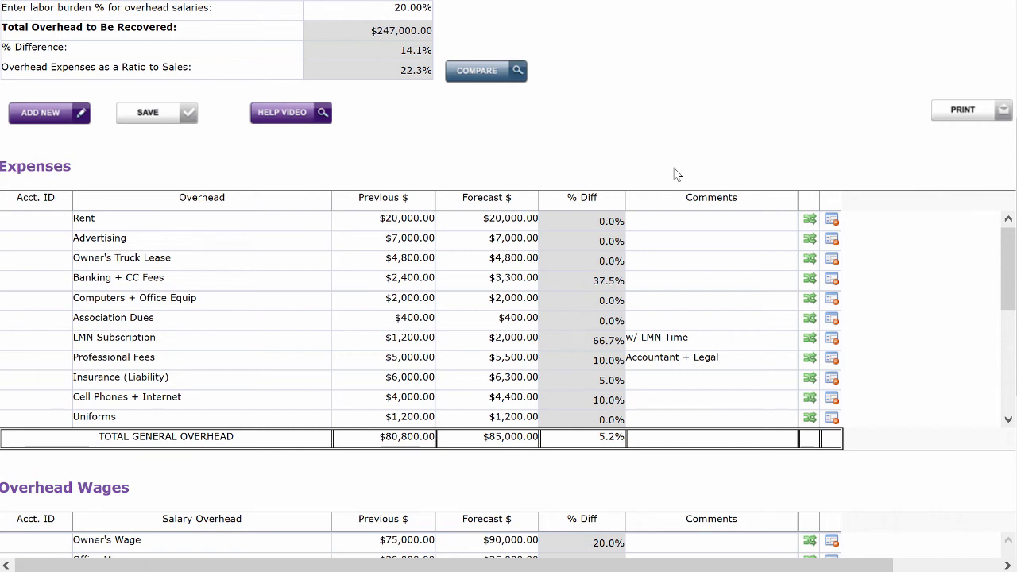
{"action": "scroll", "coordinate": [486, 262], "scroll_direction": "down", "scroll_amount": 1}
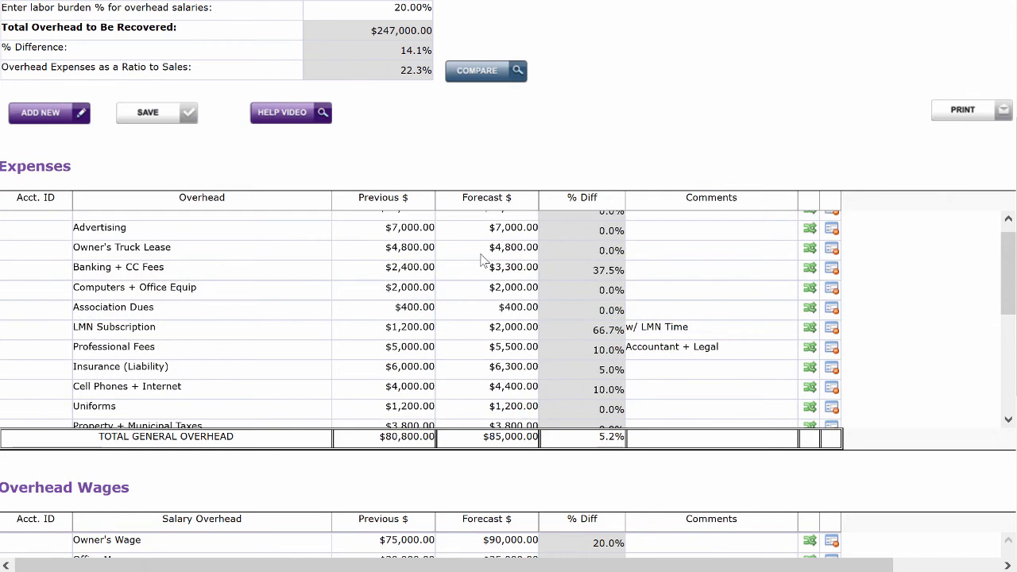
{"action": "scroll", "coordinate": [1000, 242], "scroll_direction": "down", "scroll_amount": 3}
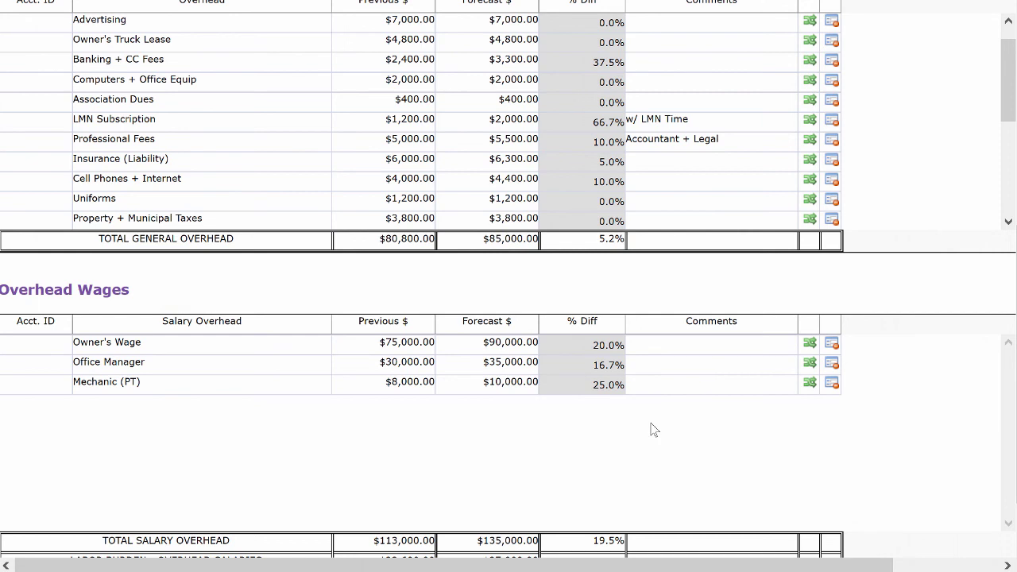
{"action": "scroll", "coordinate": [847, 410], "scroll_direction": "up", "scroll_amount": 5}
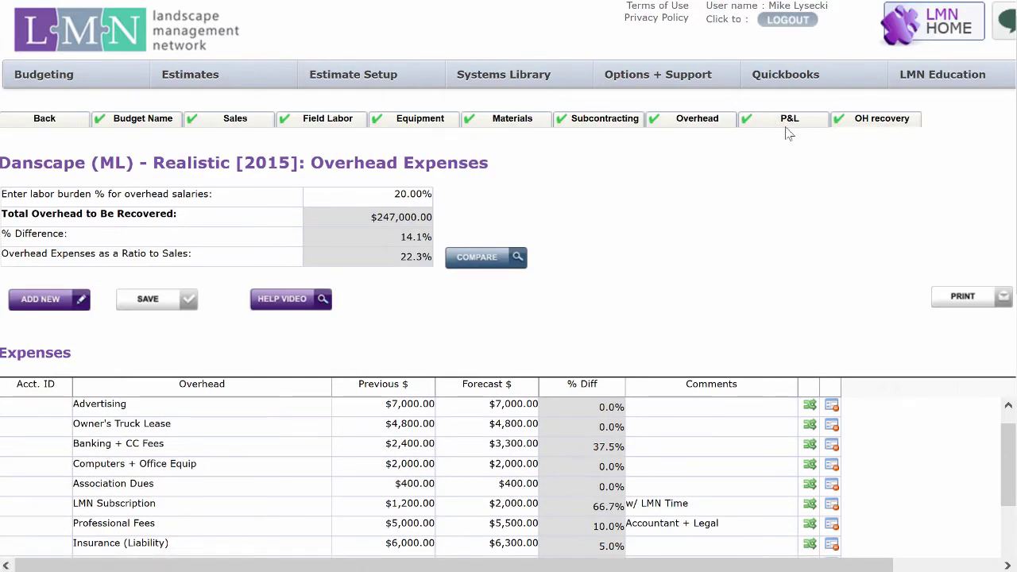
{"action": "left_click", "coordinate": [790, 120]}
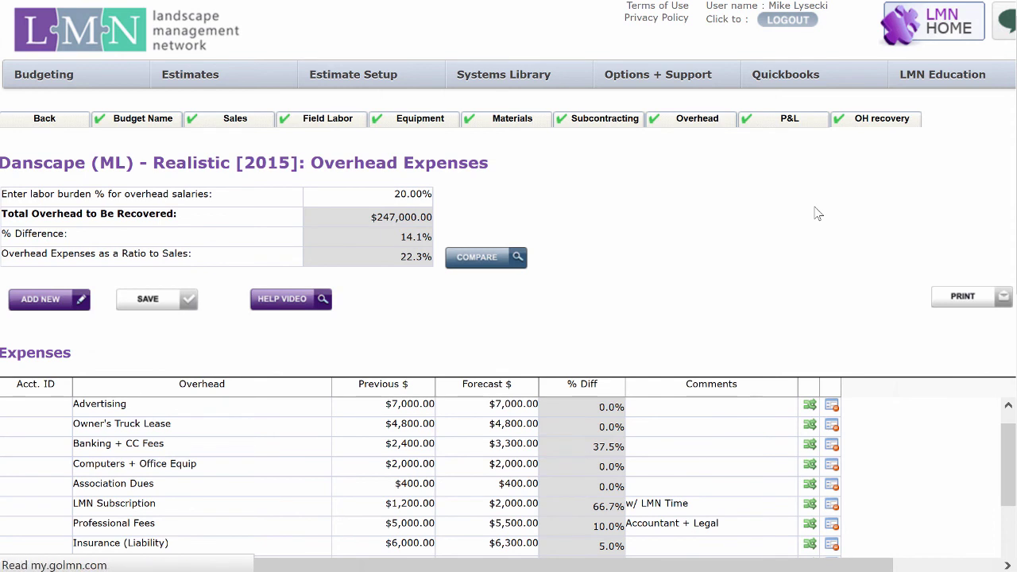
Scroll the forecast P&L to the $110,773.08 net profit, then switch to OH recovery.
{"action": "scroll", "coordinate": [819, 213], "scroll_direction": "down", "scroll_amount": 1}
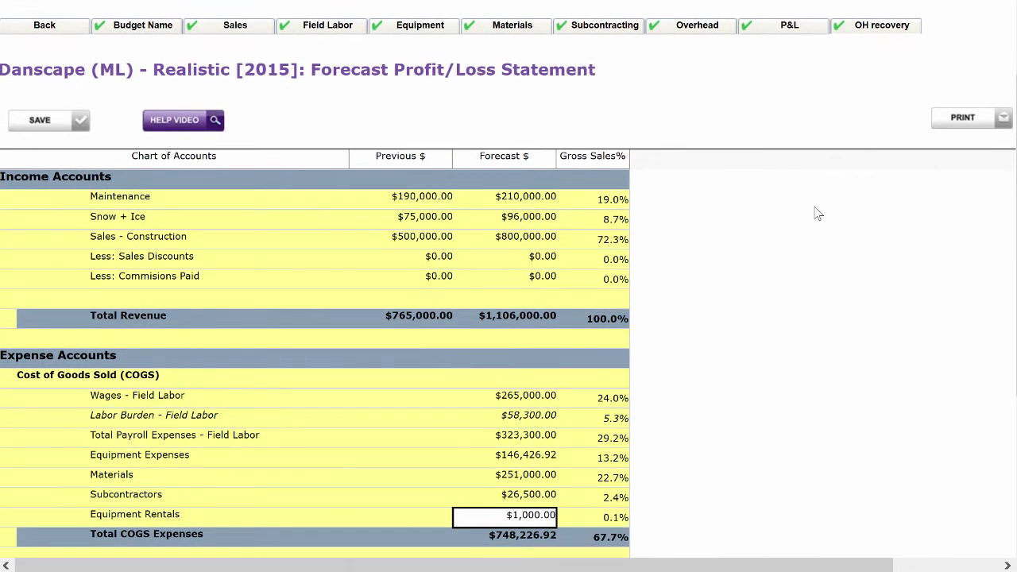
{"action": "scroll", "coordinate": [818, 213], "scroll_direction": "down", "scroll_amount": 1}
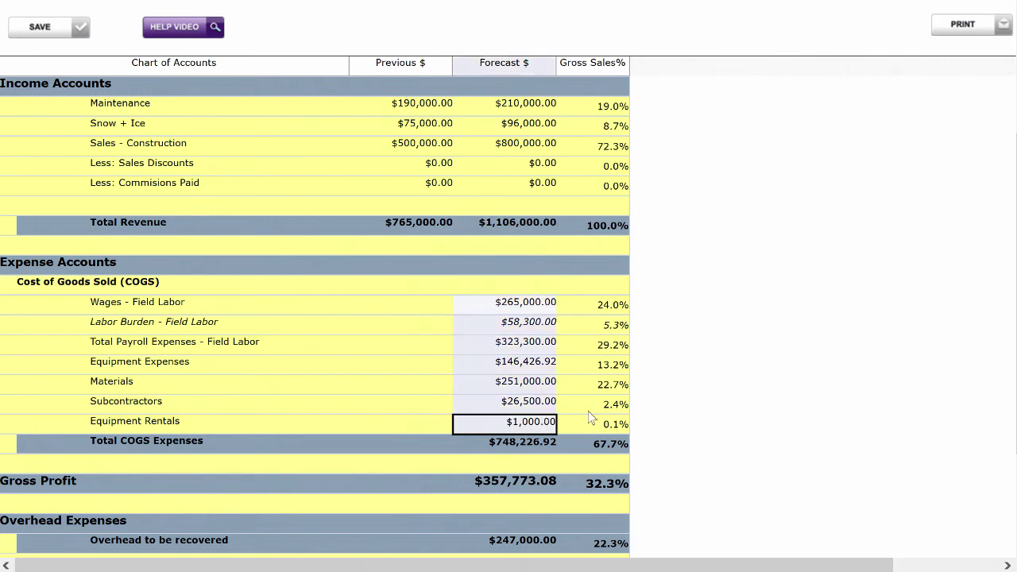
{"action": "scroll", "coordinate": [716, 361], "scroll_direction": "down", "scroll_amount": 2}
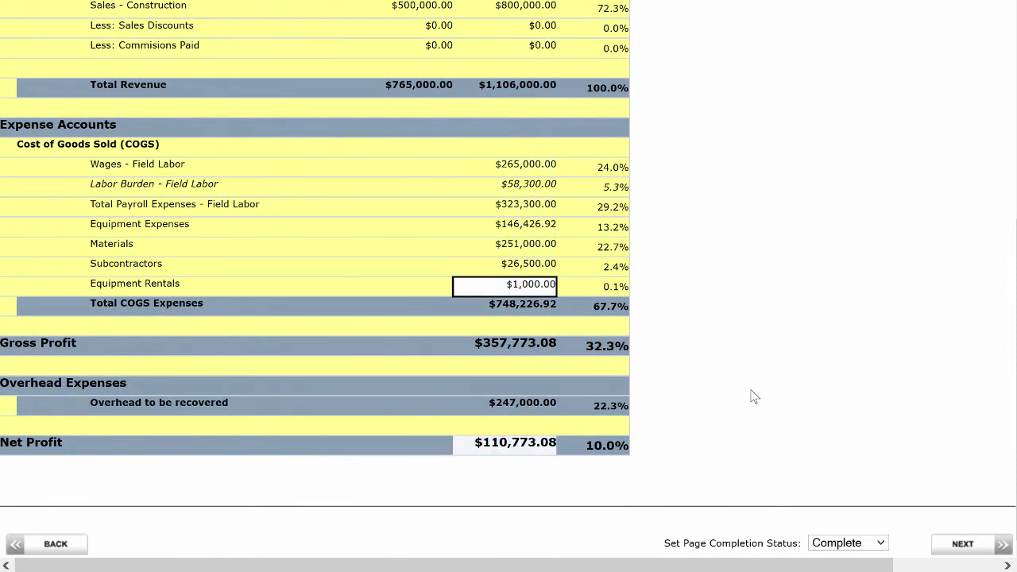
{"action": "scroll", "coordinate": [753, 399], "scroll_direction": "up", "scroll_amount": 2}
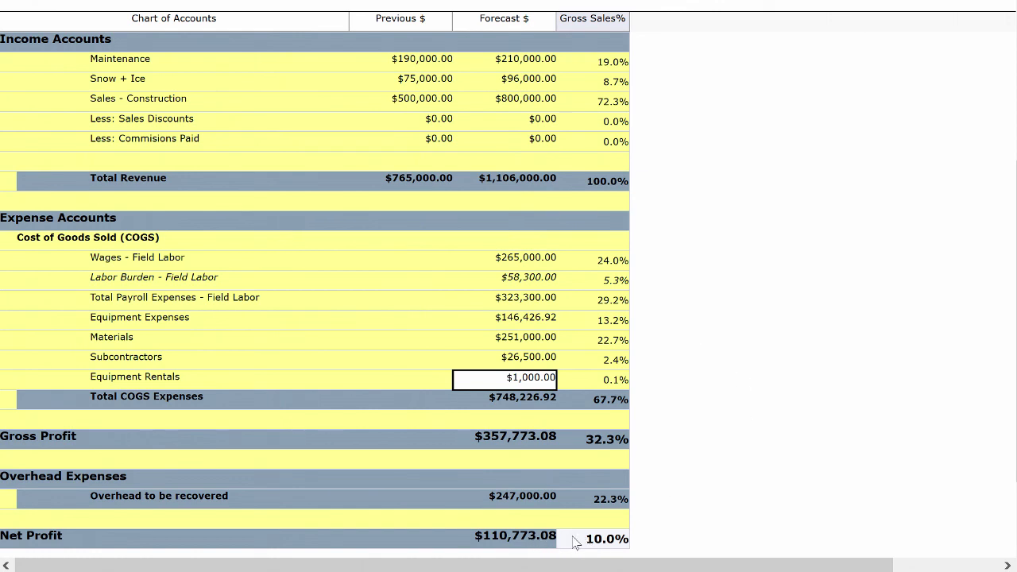
{"action": "scroll", "coordinate": [711, 445], "scroll_direction": "up", "scroll_amount": 3}
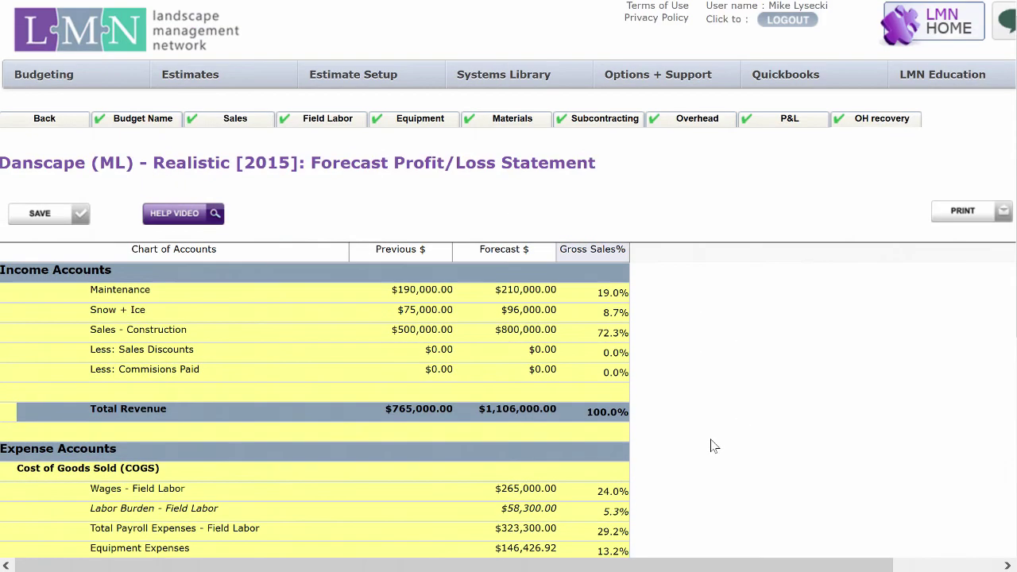
{"action": "left_click", "coordinate": [876, 126]}
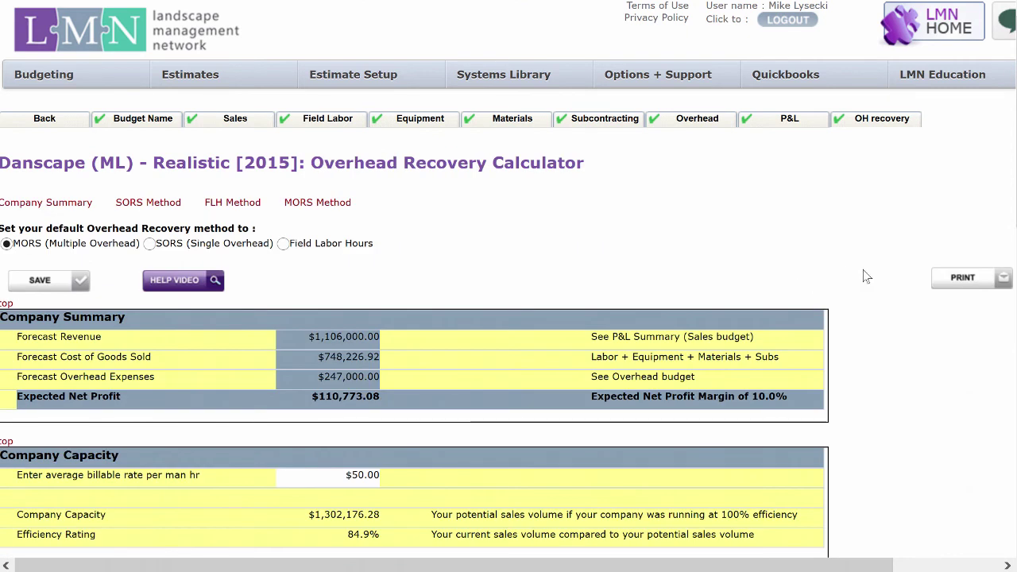
{"action": "scroll", "coordinate": [869, 275], "scroll_direction": "down", "scroll_amount": 4}
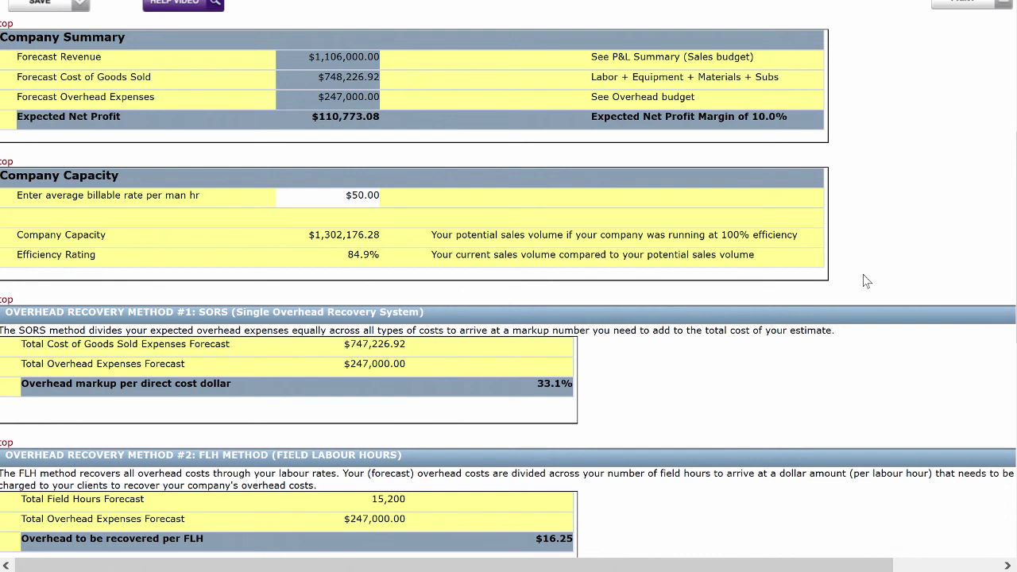
{"action": "scroll", "coordinate": [867, 281], "scroll_direction": "down", "scroll_amount": 3}
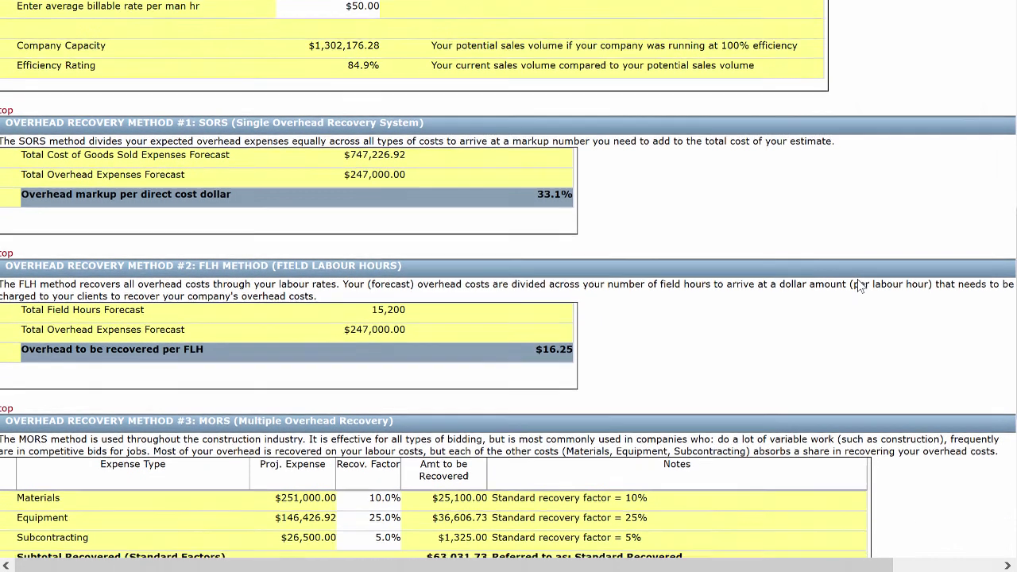
{"action": "scroll", "coordinate": [860, 286], "scroll_direction": "down", "scroll_amount": 1}
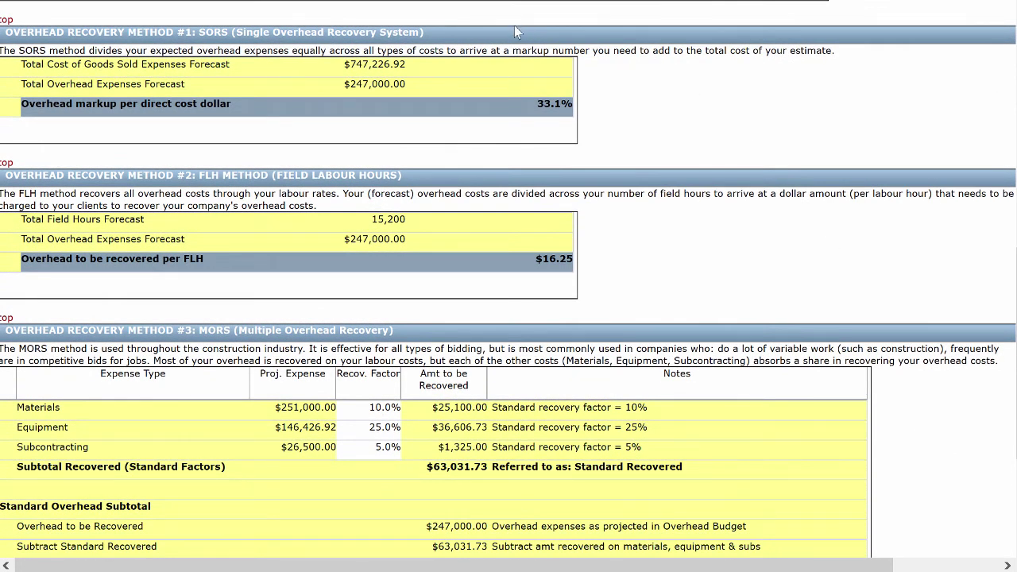
{"action": "left_click", "coordinate": [548, 107]}
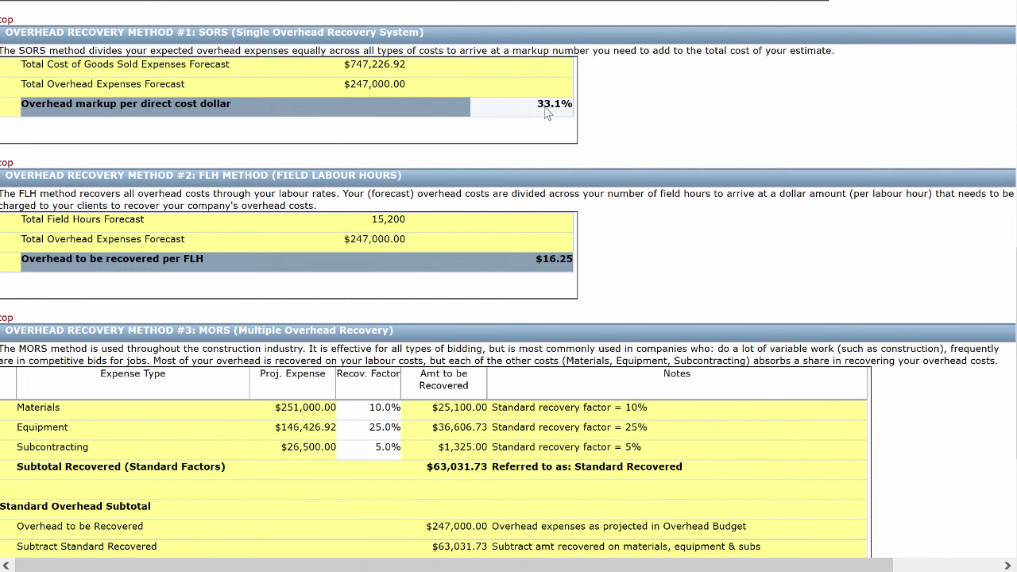
{"action": "left_click", "coordinate": [548, 258]}
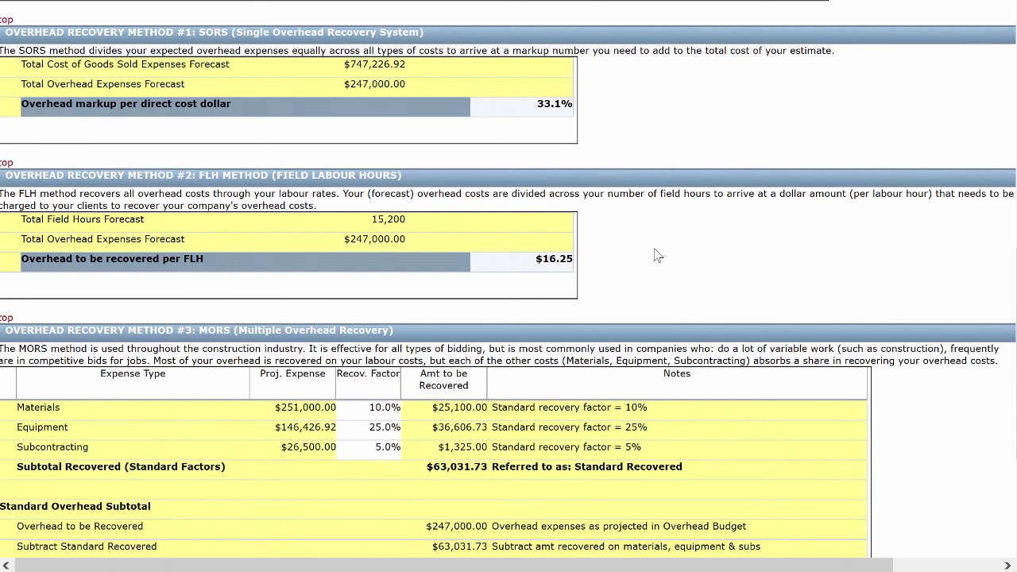
{"action": "scroll", "coordinate": [658, 255], "scroll_direction": "down", "scroll_amount": 3}
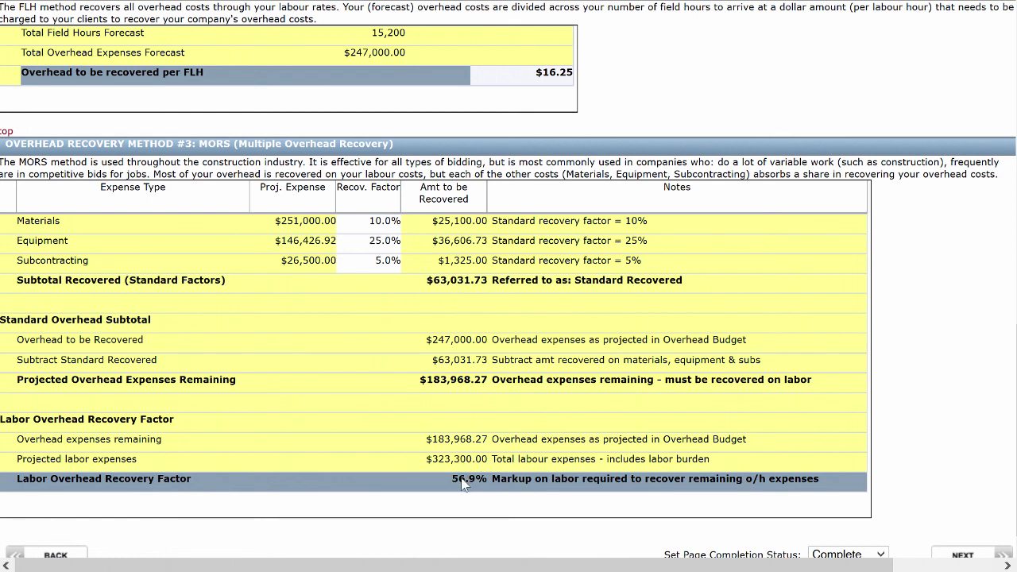
{"action": "left_click", "coordinate": [466, 480]}
{"action": "left_click", "coordinate": [374, 245]}
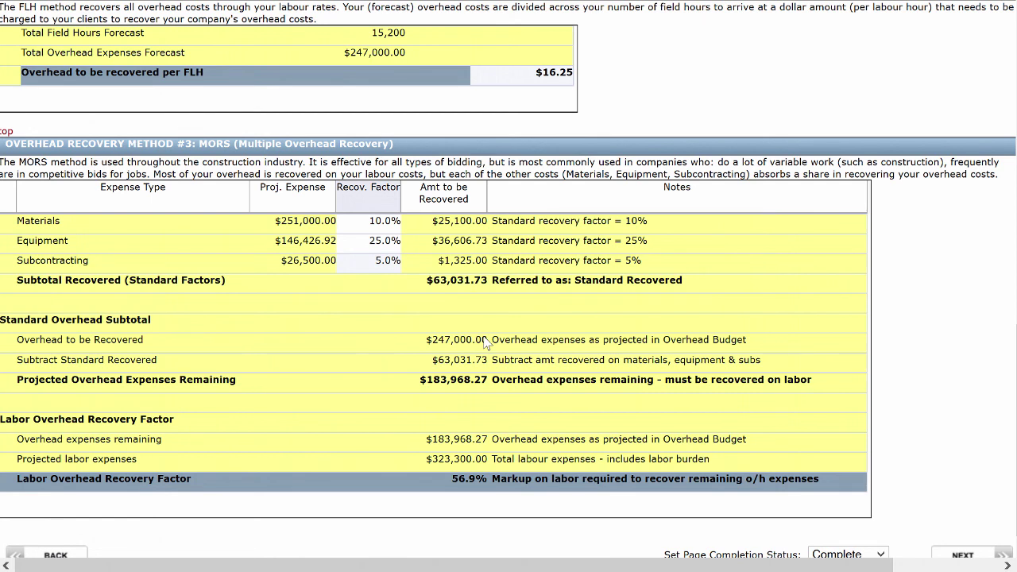
{"action": "scroll", "coordinate": [486, 340], "scroll_direction": "up", "scroll_amount": 2}
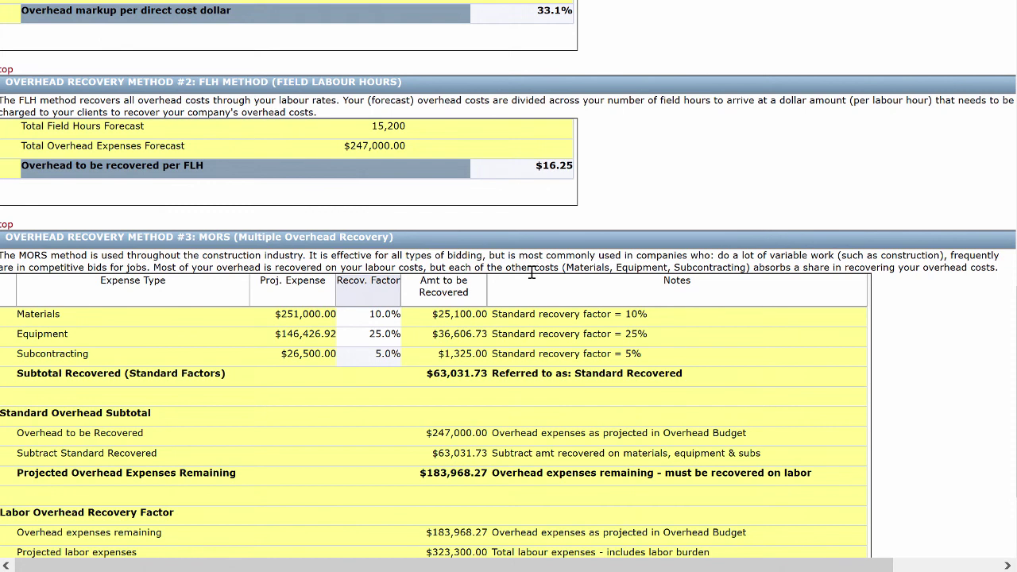
{"action": "scroll", "coordinate": [532, 272], "scroll_direction": "up", "scroll_amount": 10}
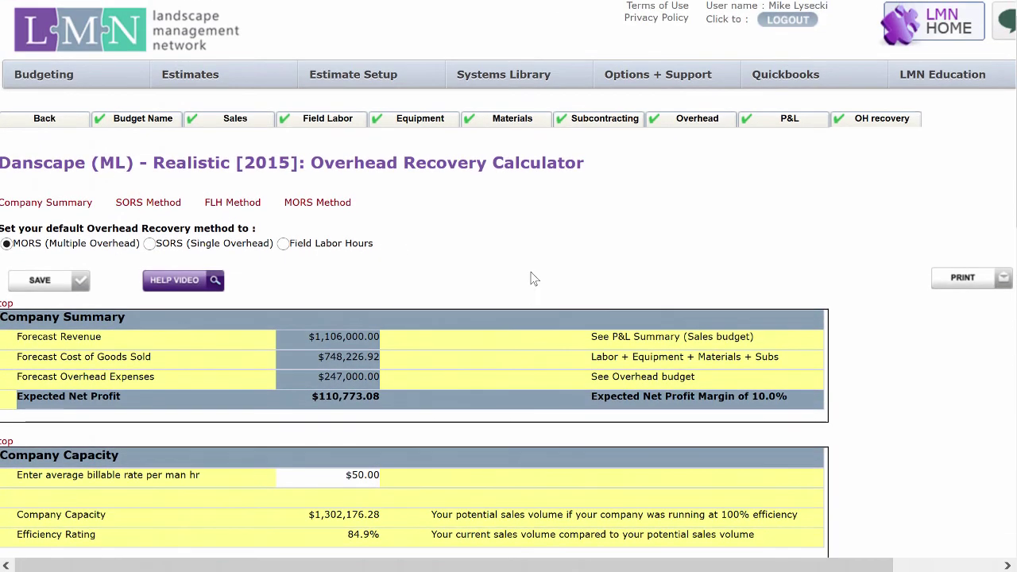